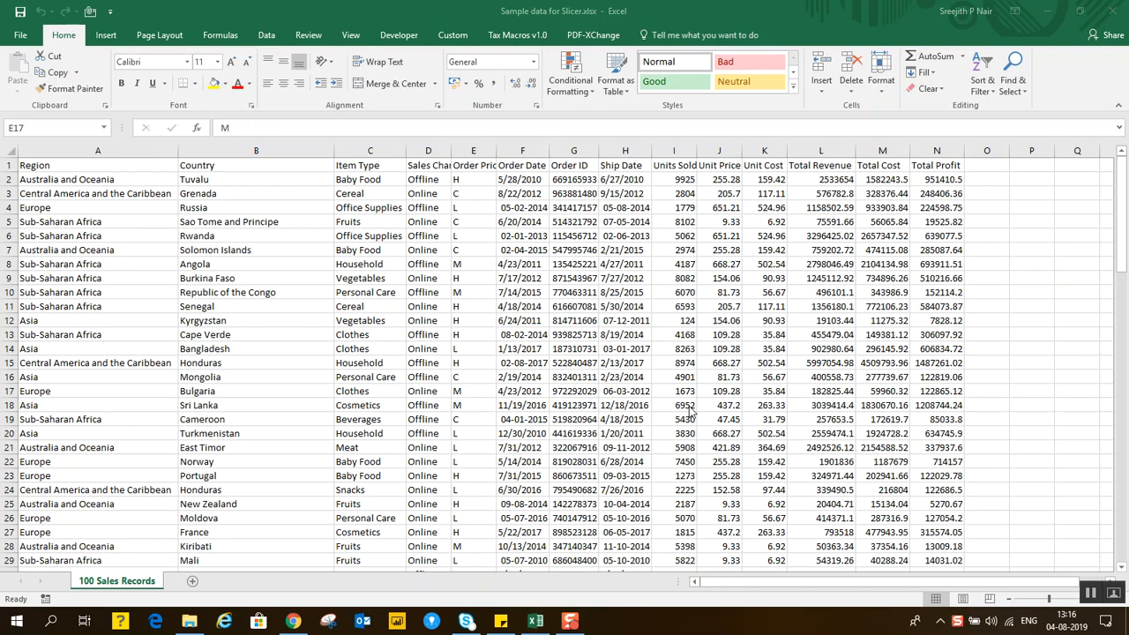
- Create a PivotTable on a new worksheet from the whole data range of the 100 Sales Records sheet
{"action": "left_click", "coordinate": [425, 266]}
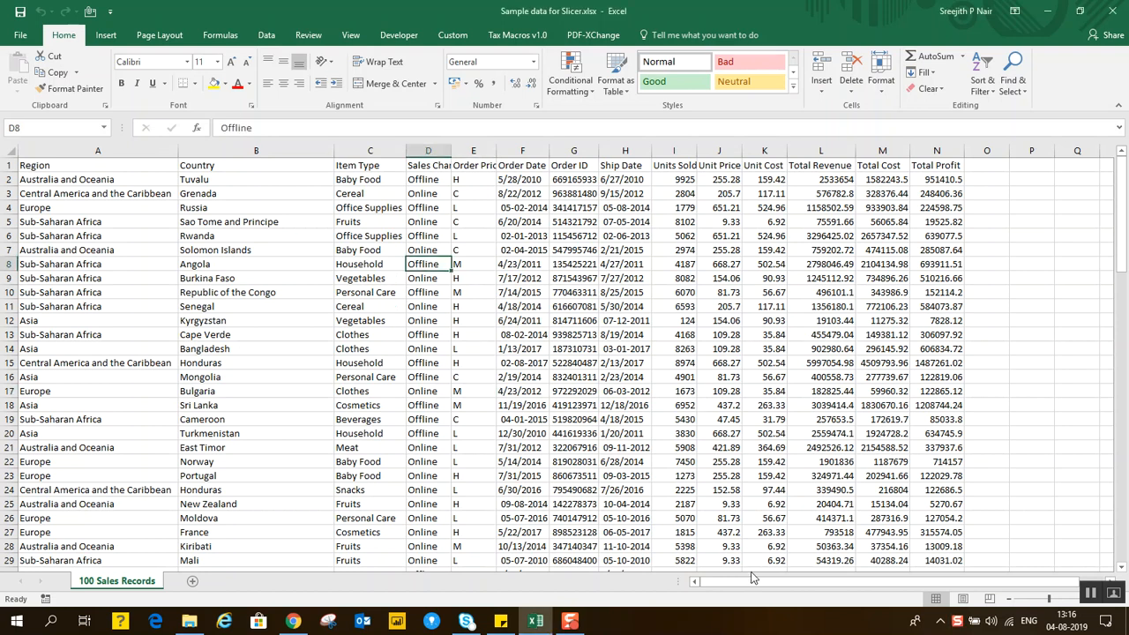
{"action": "left_click", "coordinate": [336, 318]}
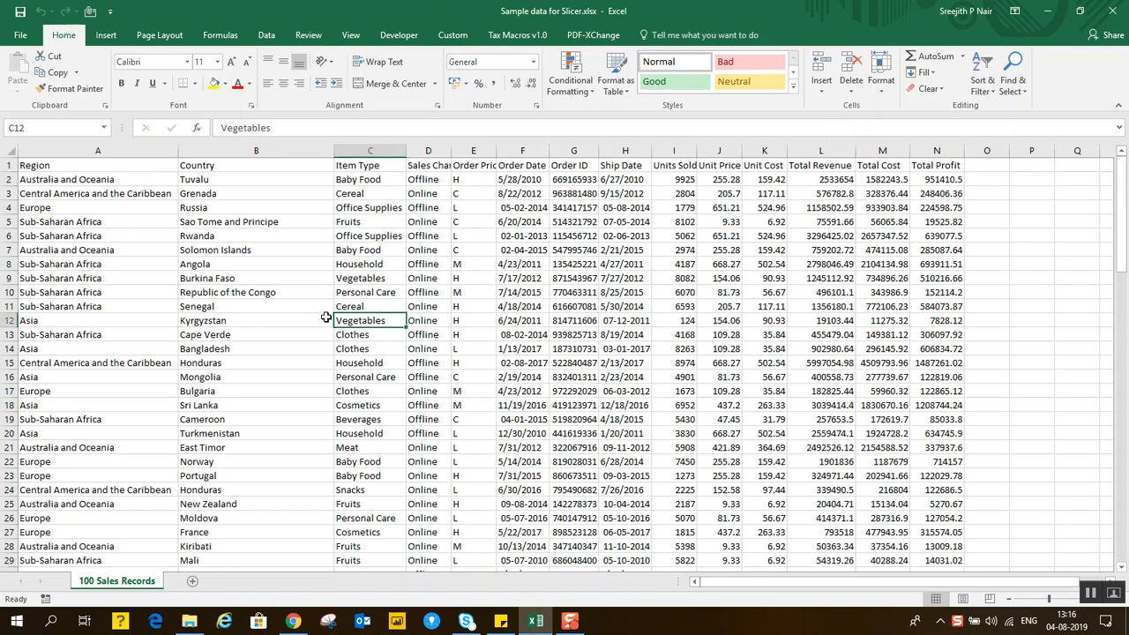
{"action": "key", "text": "ctrl+a"}
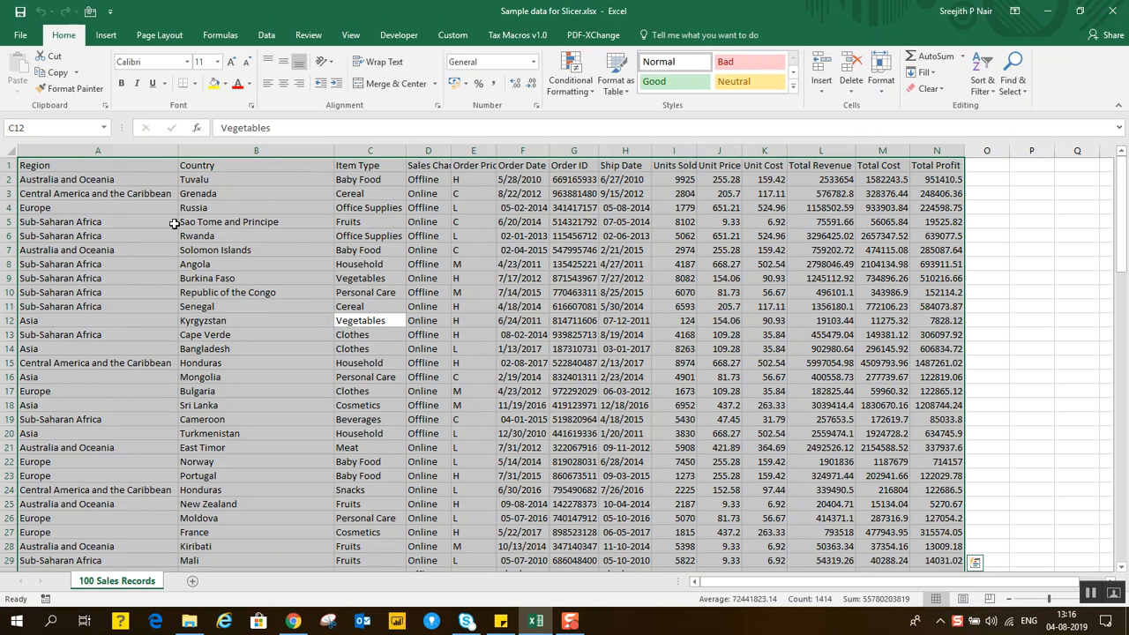
{"action": "left_click", "coordinate": [108, 37]}
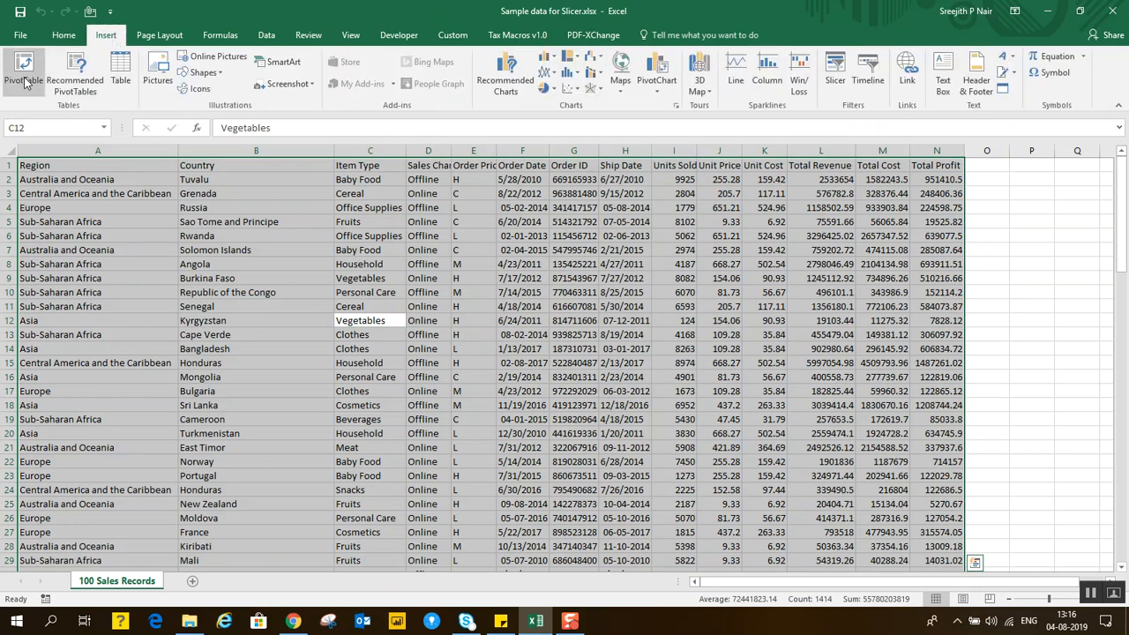
{"action": "left_click", "coordinate": [23, 80]}
{"action": "left_click", "coordinate": [643, 449]}
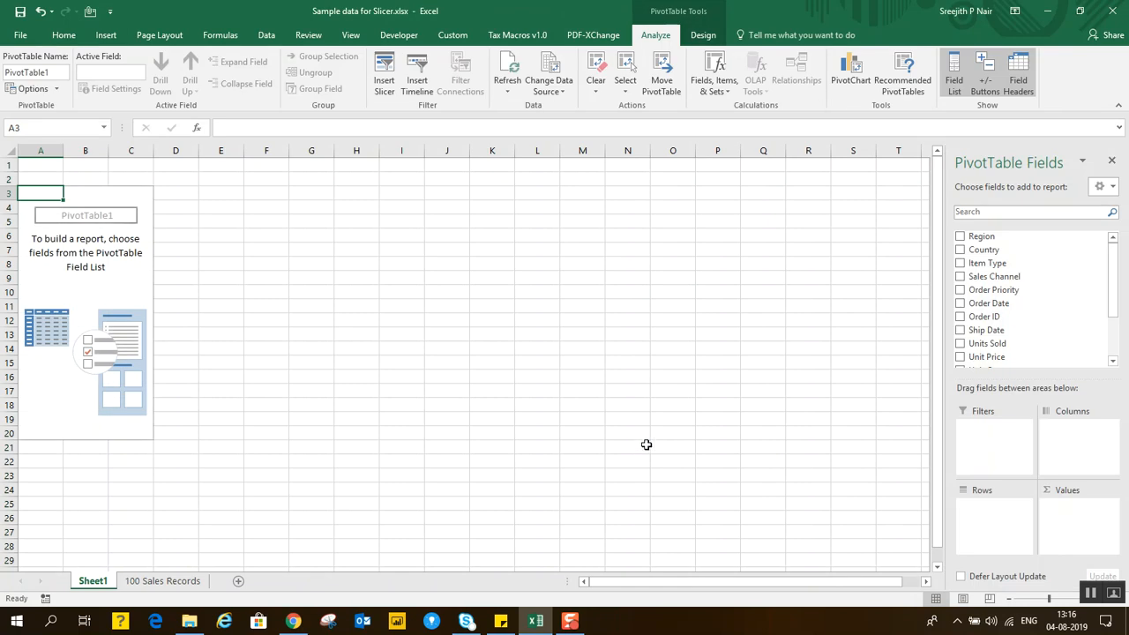
- Lay out the pivot table with Region as rows, Country as columns and the sum of Units Sold as values
{"action": "left_click", "coordinate": [961, 237]}
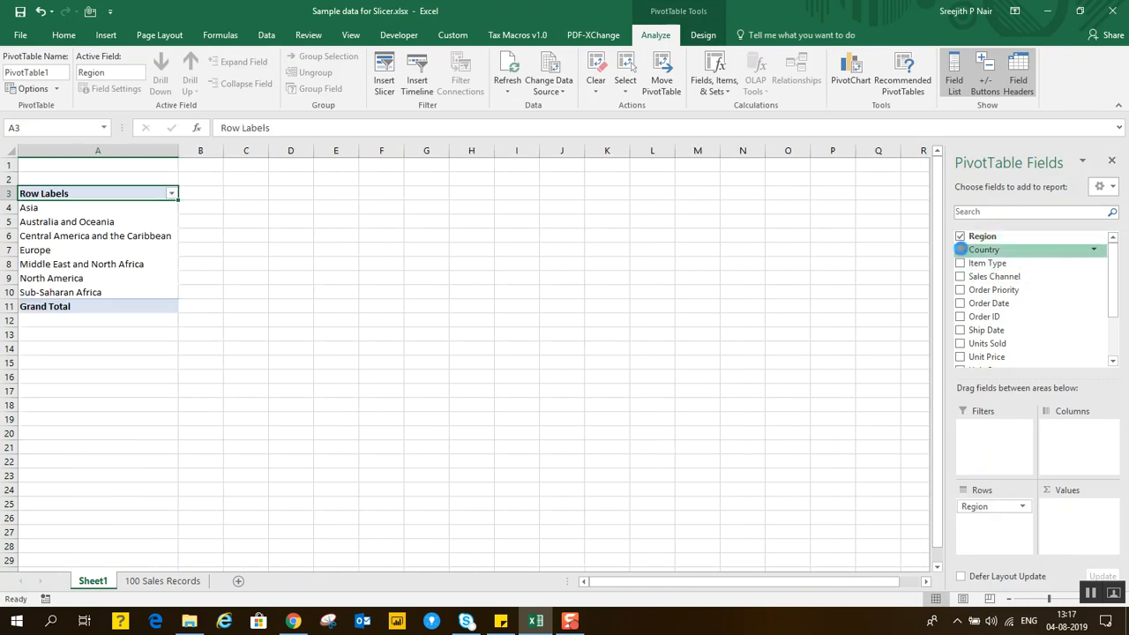
{"action": "left_click", "coordinate": [961, 251]}
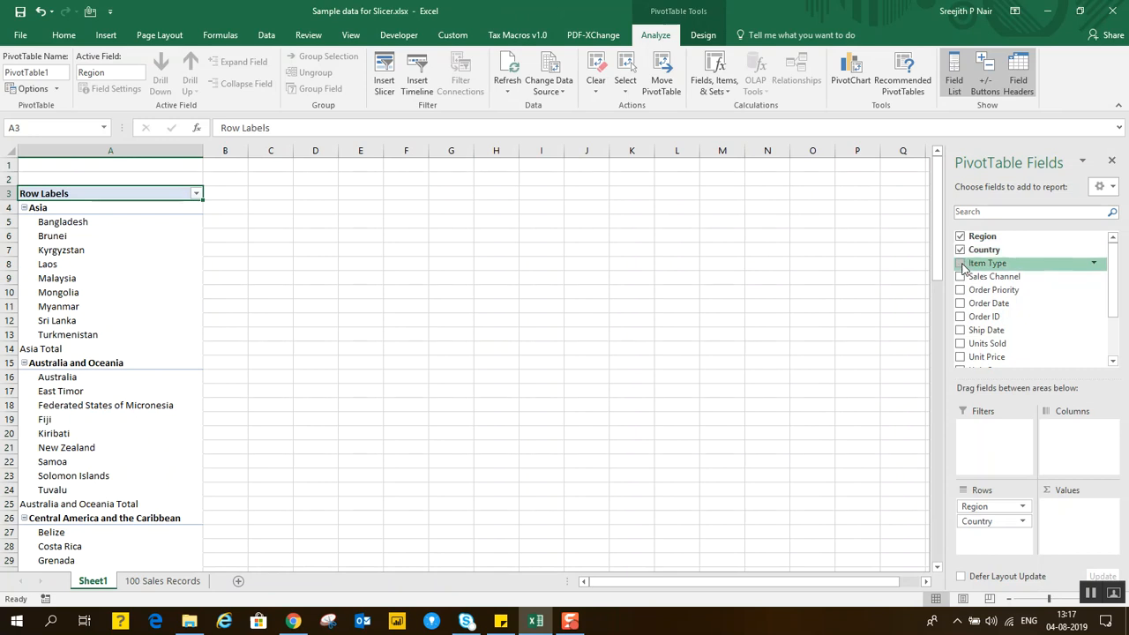
{"action": "left_click_drag", "start_coordinate": [983, 520], "coordinate": [1085, 449]}
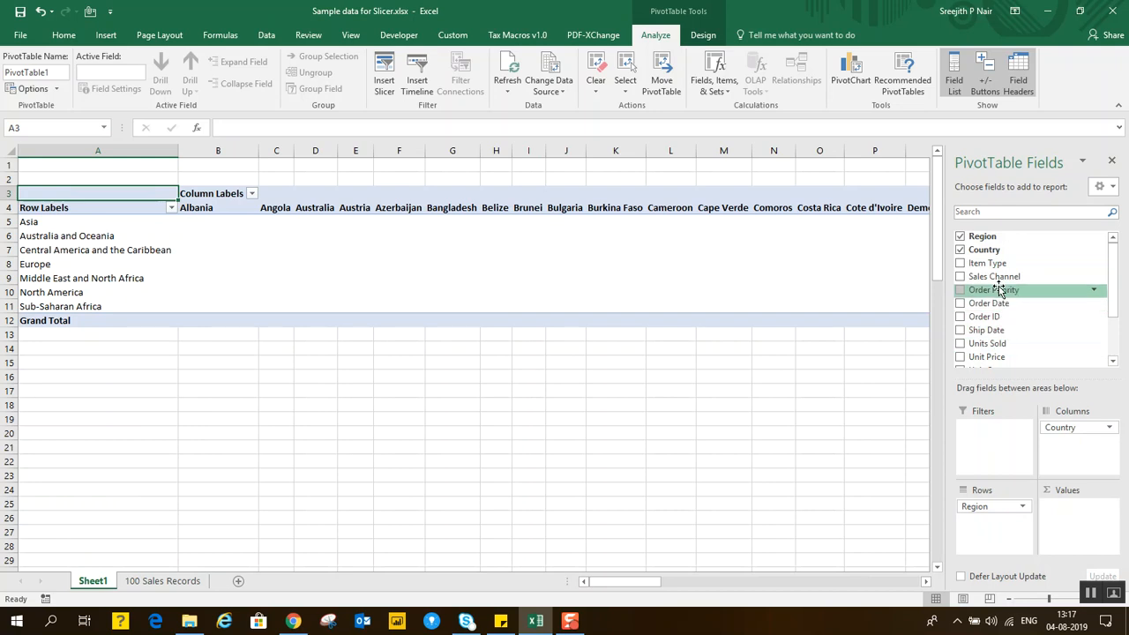
{"action": "mouse_move", "coordinate": [1001, 264]}
{"action": "left_mouse_down"}
{"action": "mouse_move", "coordinate": [1011, 294]}
{"action": "mouse_move", "coordinate": [1004, 271]}
{"action": "left_mouse_up"}
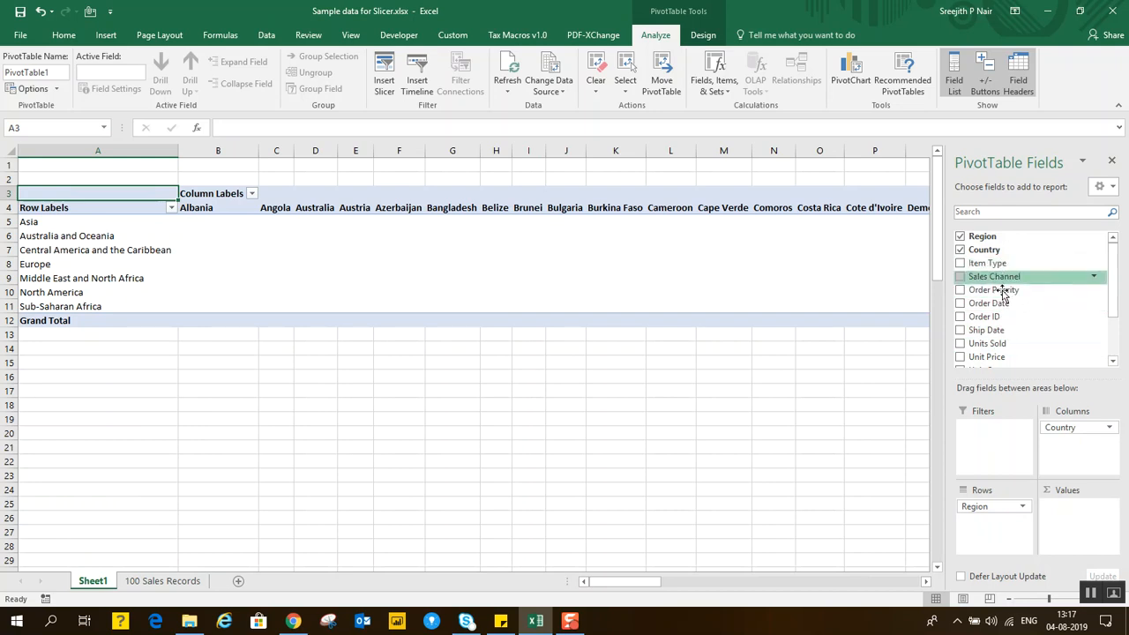
{"action": "scroll", "coordinate": [1013, 309], "scroll_direction": "down", "scroll_amount": 1}
{"action": "left_click_drag", "start_coordinate": [1013, 343], "coordinate": [1064, 522]}
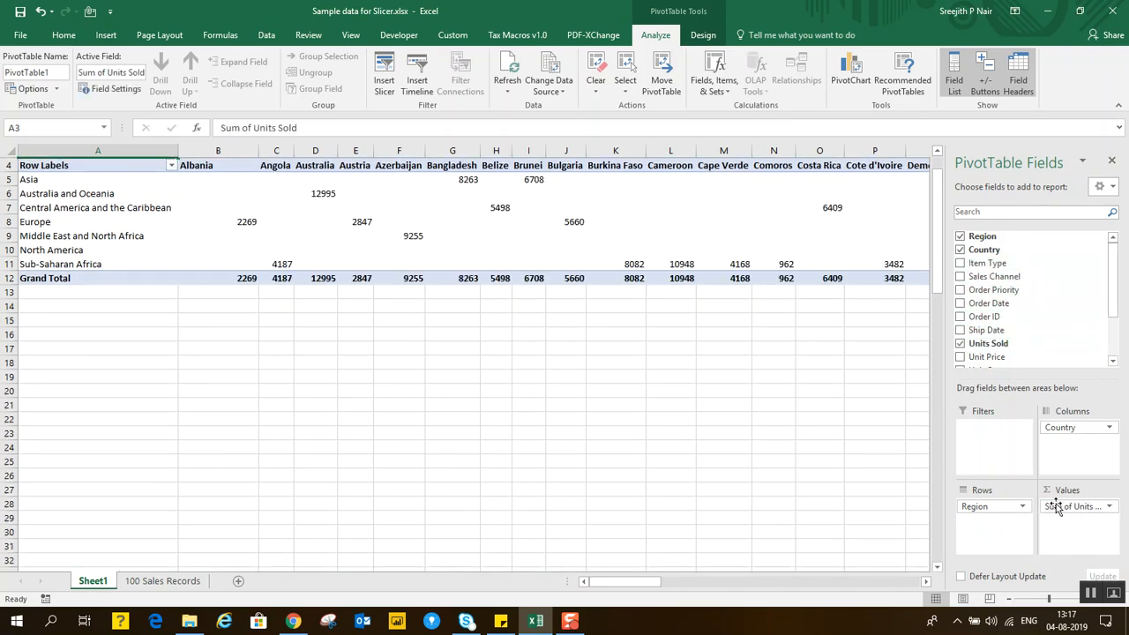
{"action": "left_click", "coordinate": [1080, 507]}
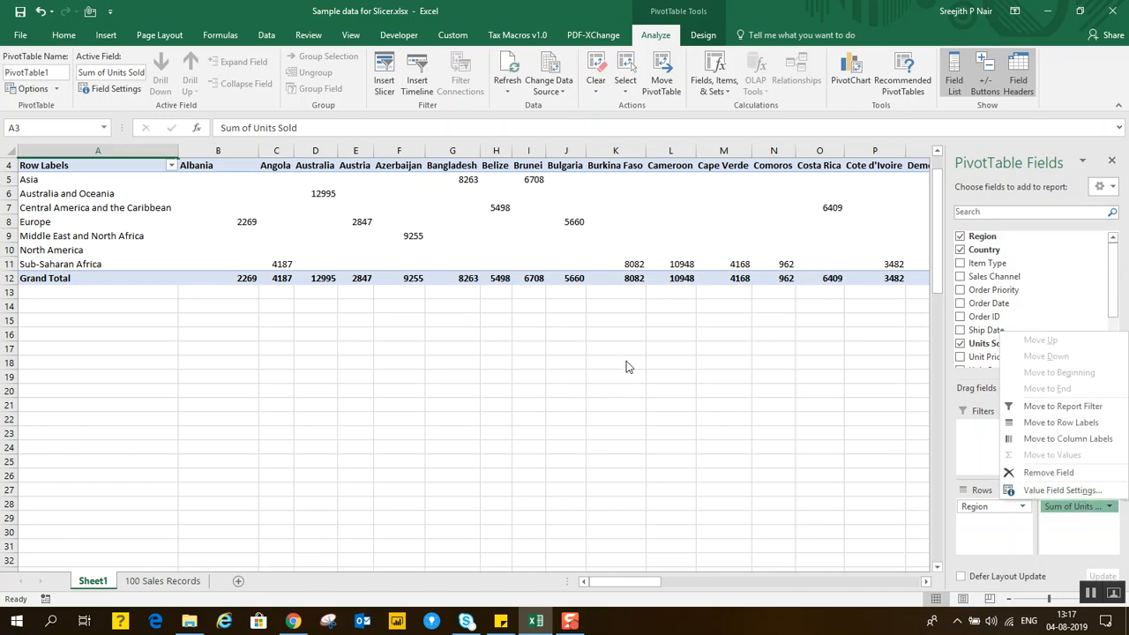
{"action": "left_click", "coordinate": [484, 338]}
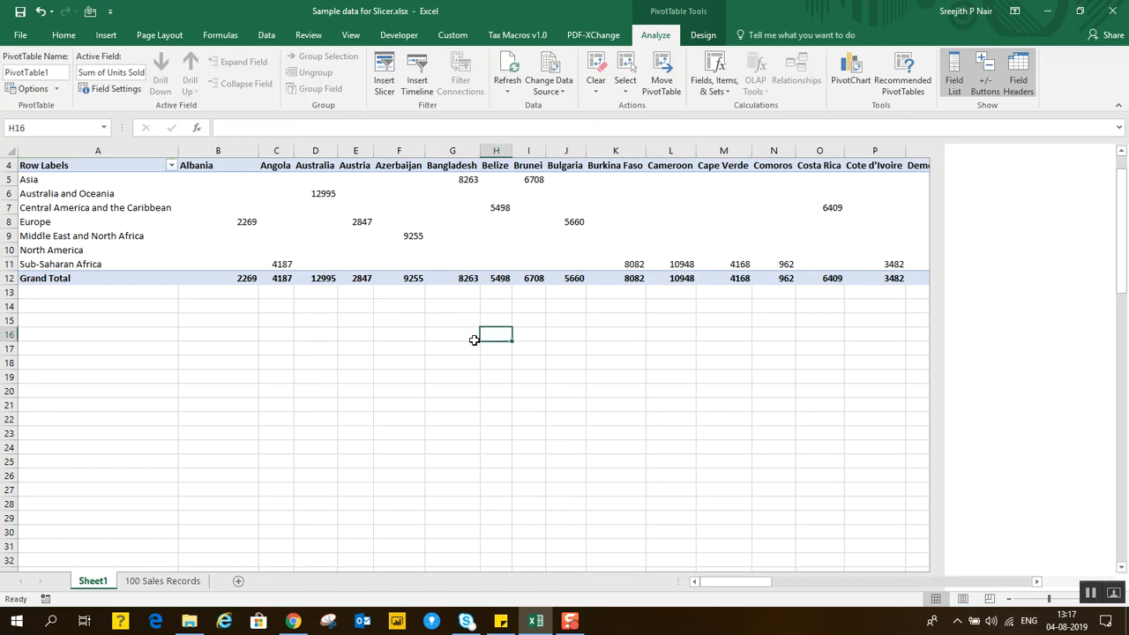
{"action": "scroll", "coordinate": [419, 325], "scroll_direction": "up", "scroll_amount": 1}
{"action": "left_click", "coordinate": [397, 236]}
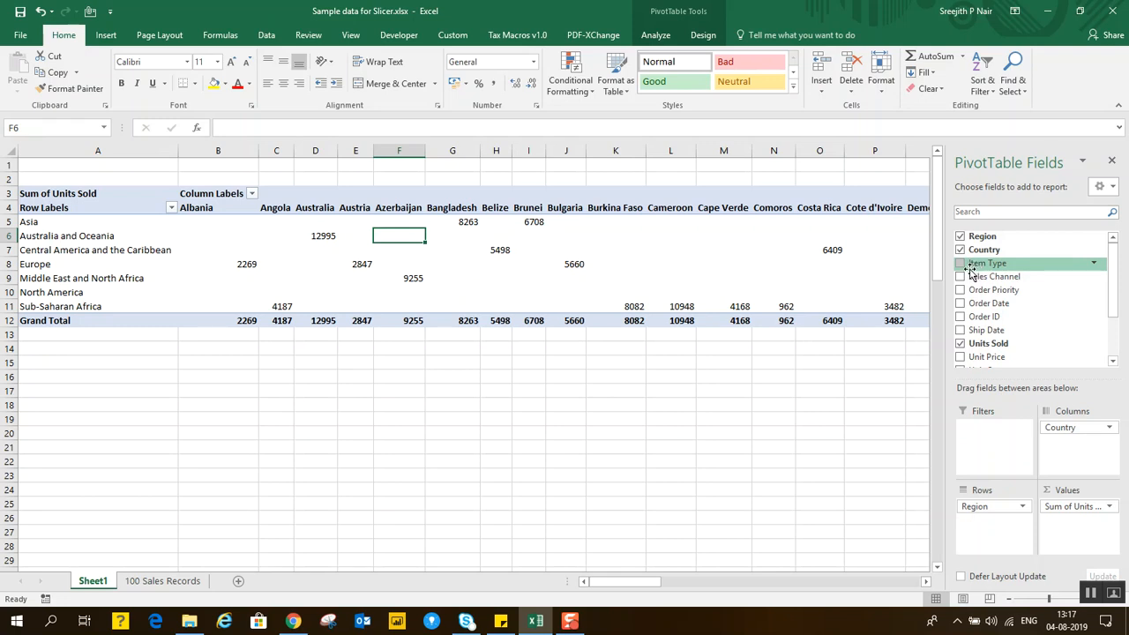
{"action": "left_click", "coordinate": [240, 195]}
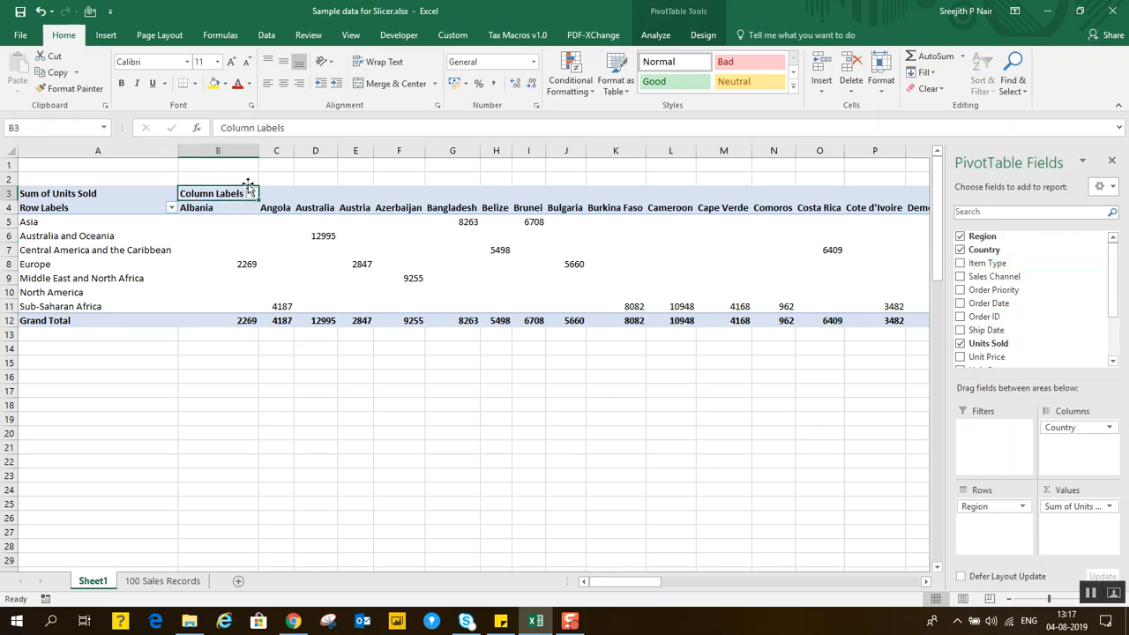
{"action": "left_click", "coordinate": [287, 176]}
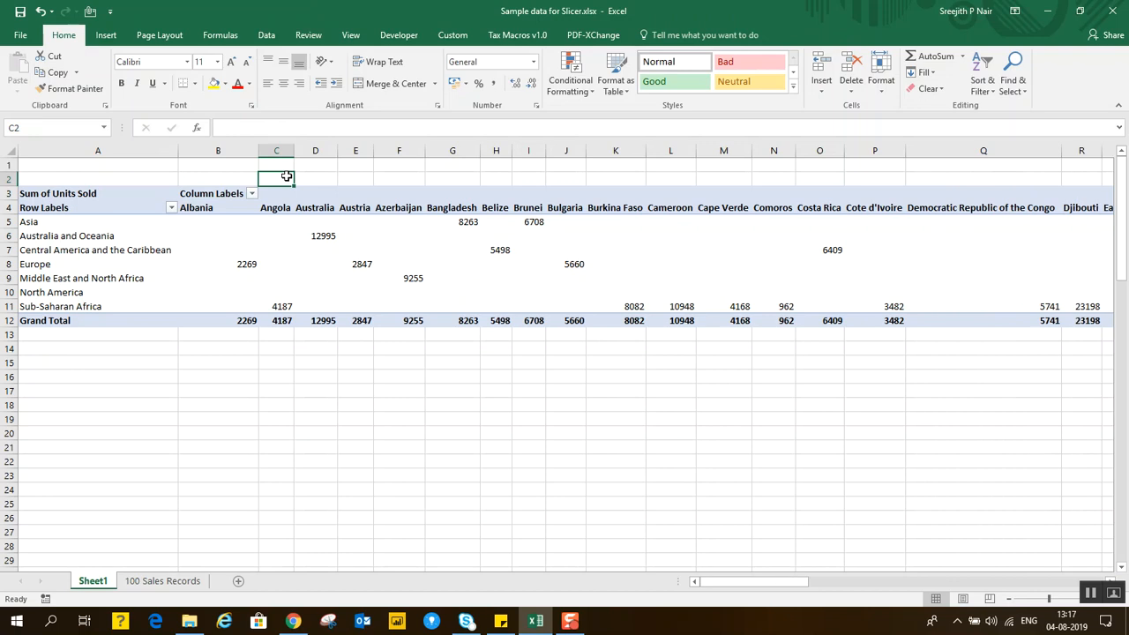
- Insert a slicer for Item Type and place it just below the pivot table's Grand Total row
{"action": "left_click", "coordinate": [276, 252]}
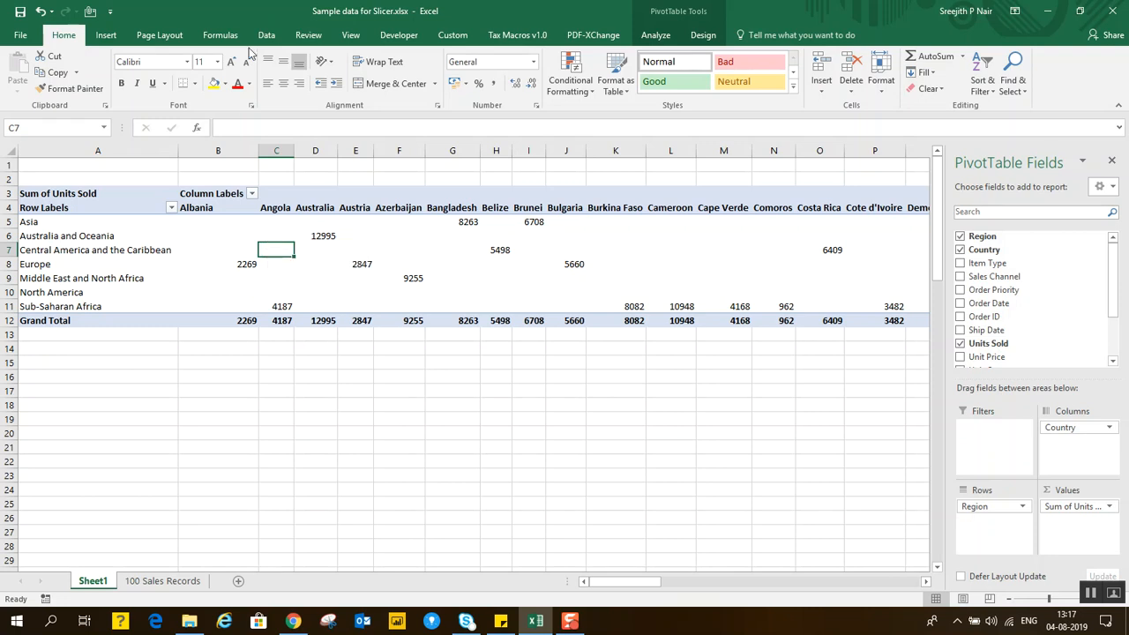
{"action": "left_click", "coordinate": [268, 36]}
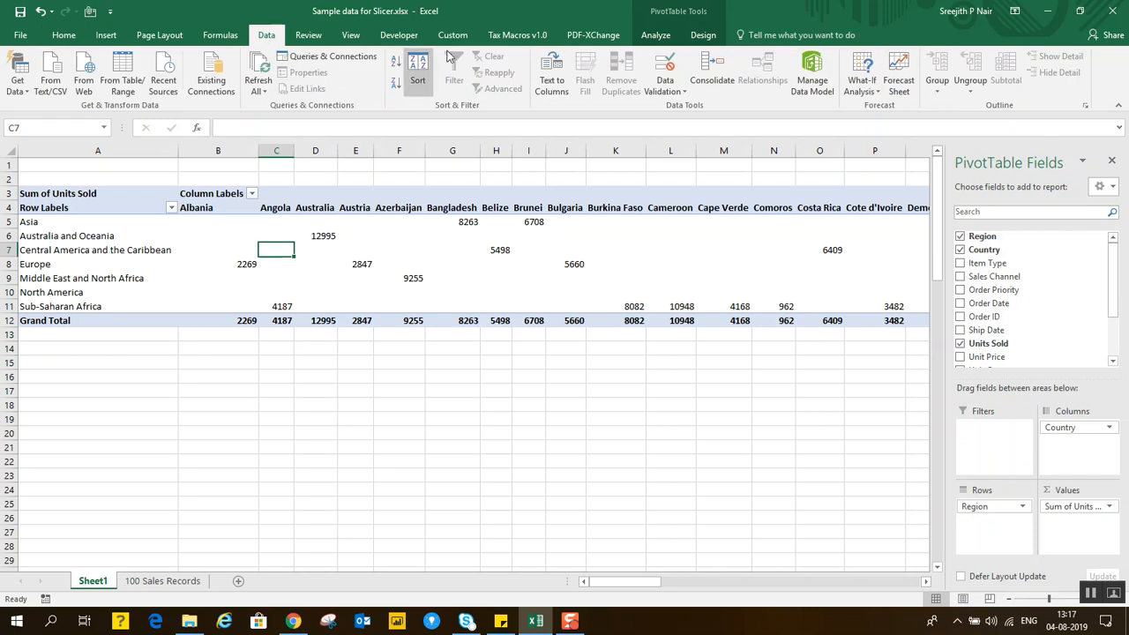
{"action": "left_click", "coordinate": [60, 37]}
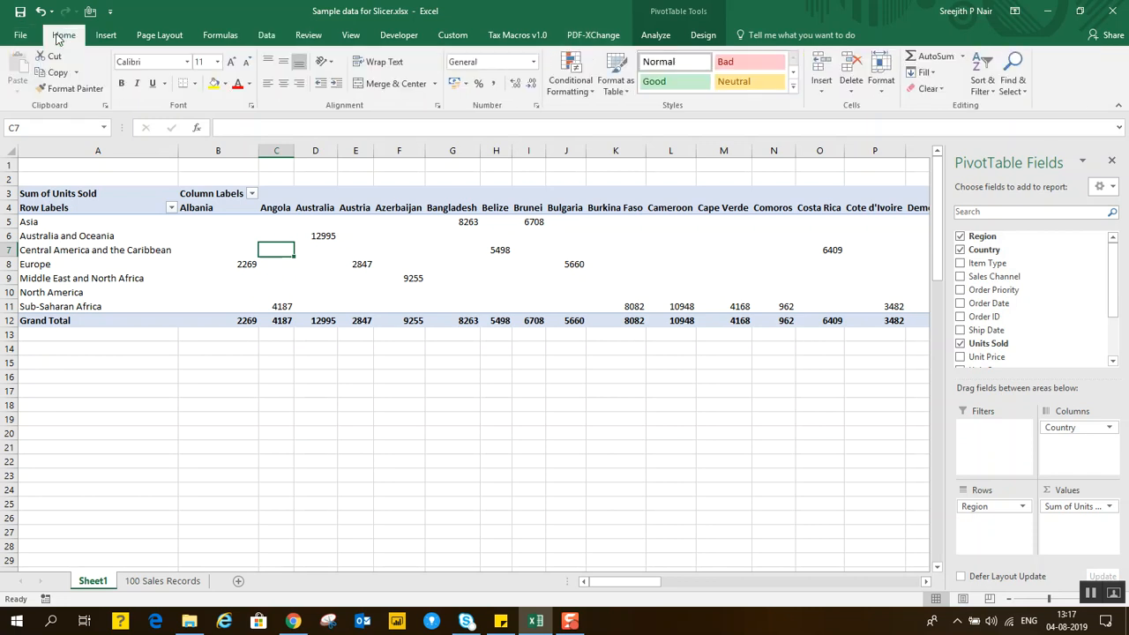
{"action": "left_click", "coordinate": [105, 35]}
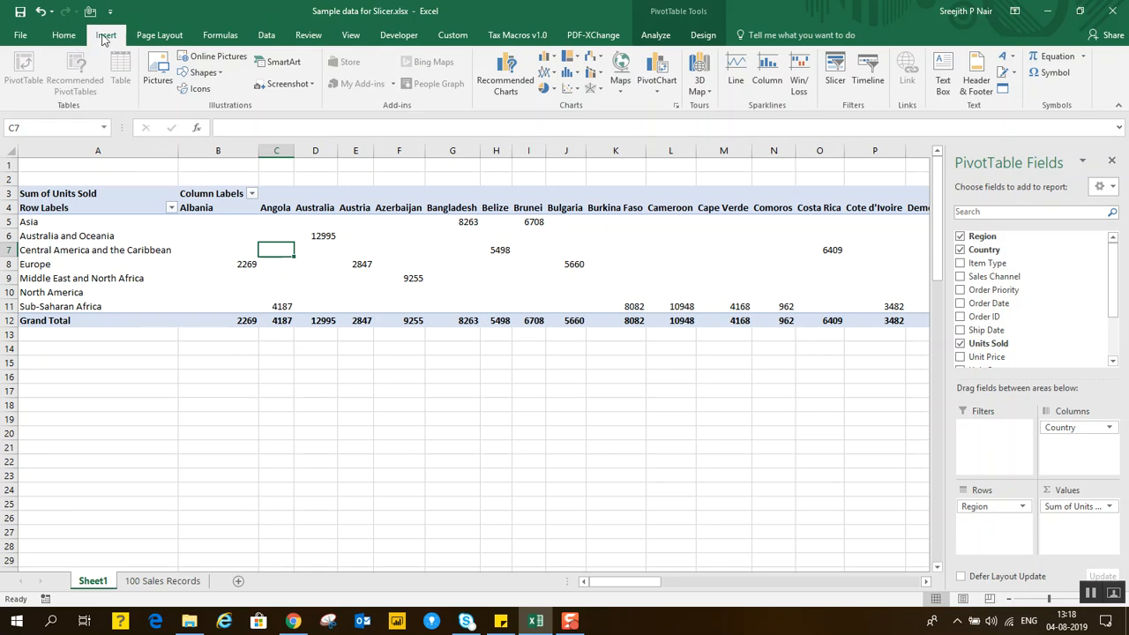
{"action": "left_click", "coordinate": [829, 79]}
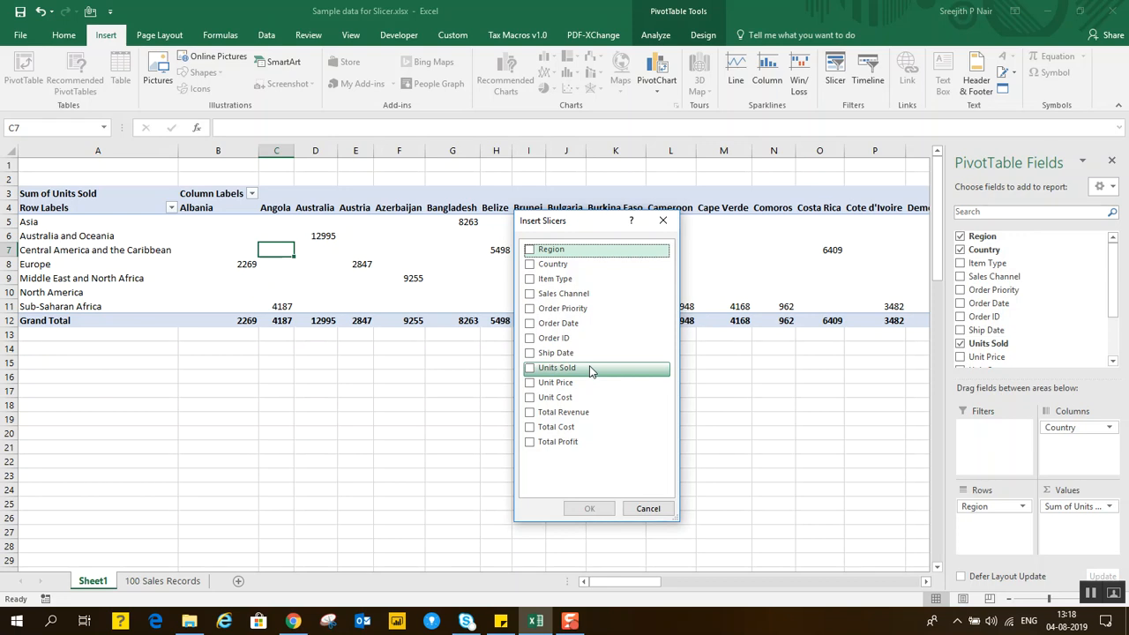
{"action": "left_click", "coordinate": [531, 280]}
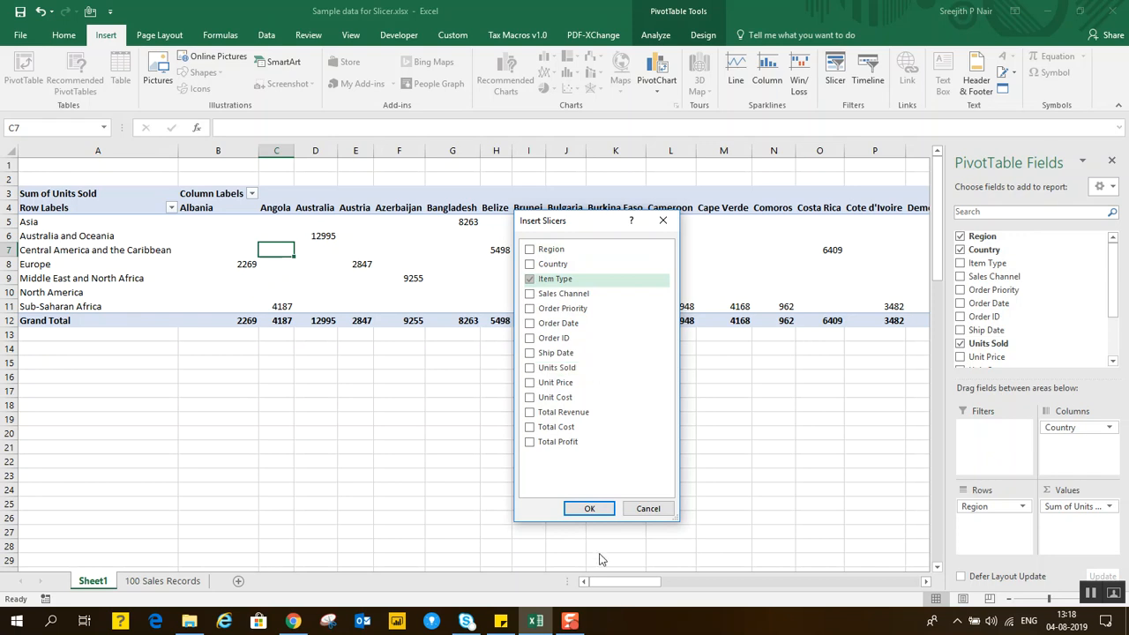
{"action": "left_click", "coordinate": [591, 509]}
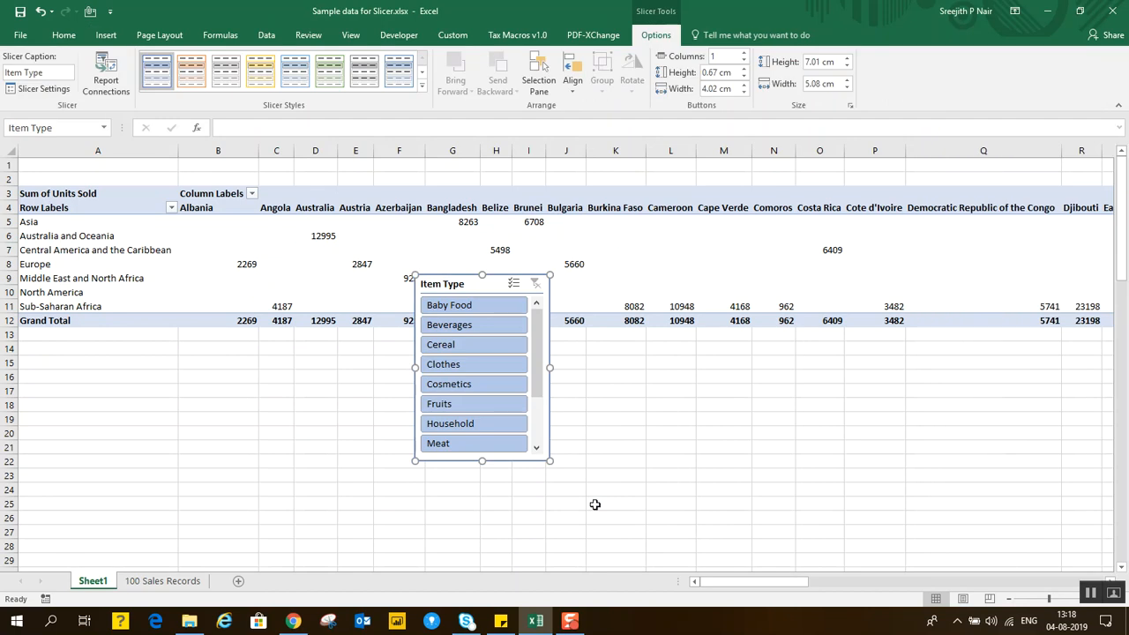
{"action": "left_click_drag", "start_coordinate": [536, 348], "coordinate": [538, 324]}
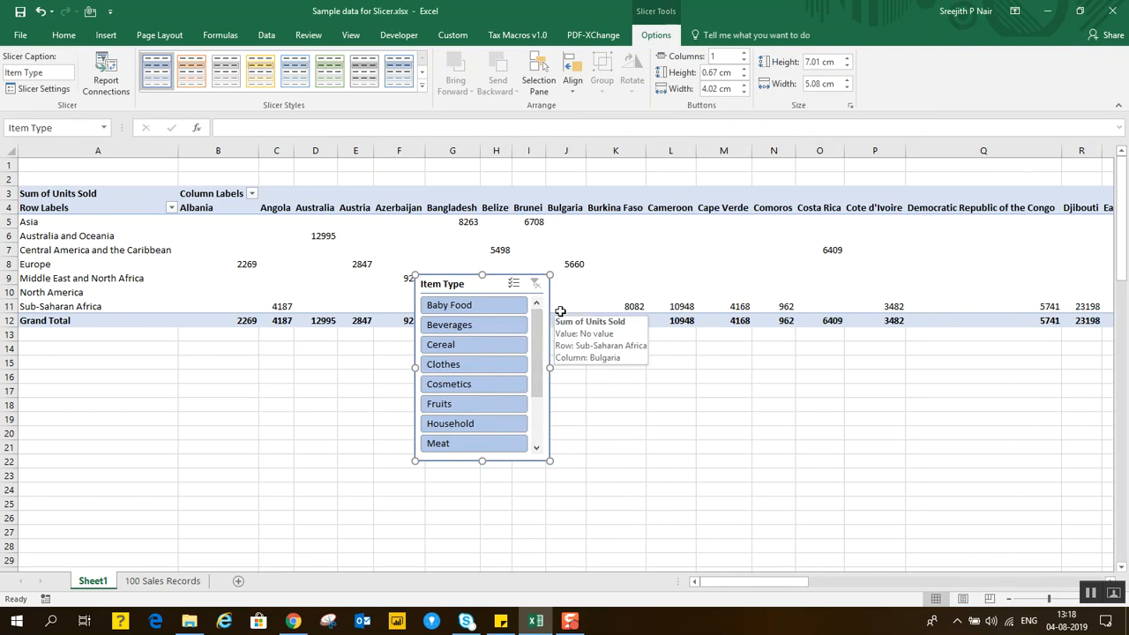
{"action": "left_click_drag", "start_coordinate": [456, 282], "coordinate": [518, 350]}
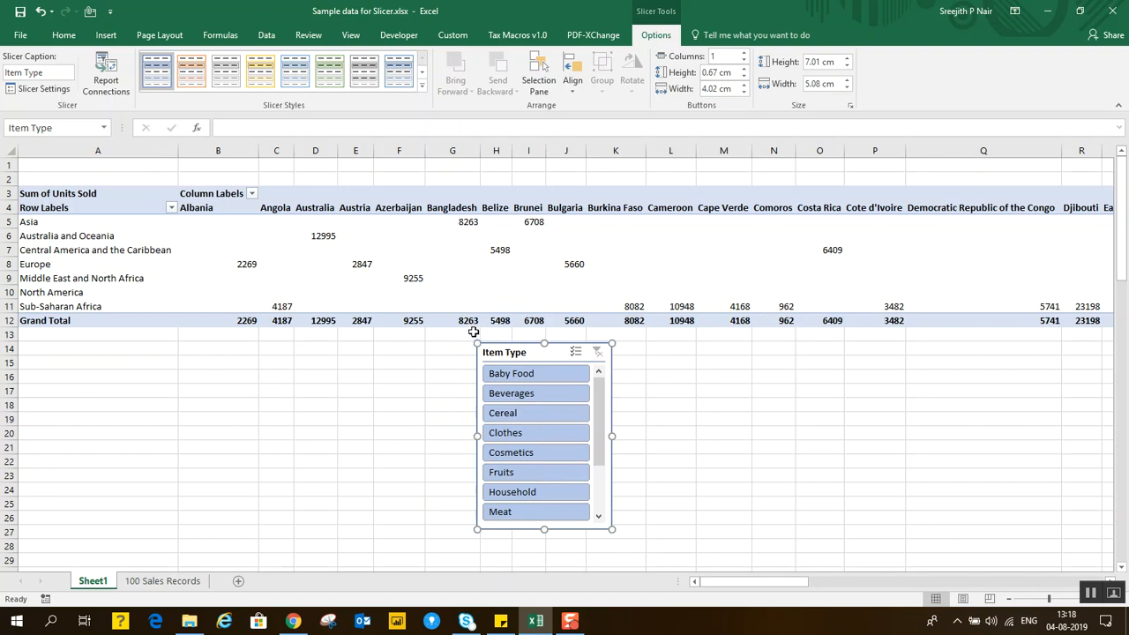
- Filter the pivot table to Baby Food with the slicer and check Europe's units sold for Monaco and Norway
{"action": "left_click", "coordinate": [508, 378]}
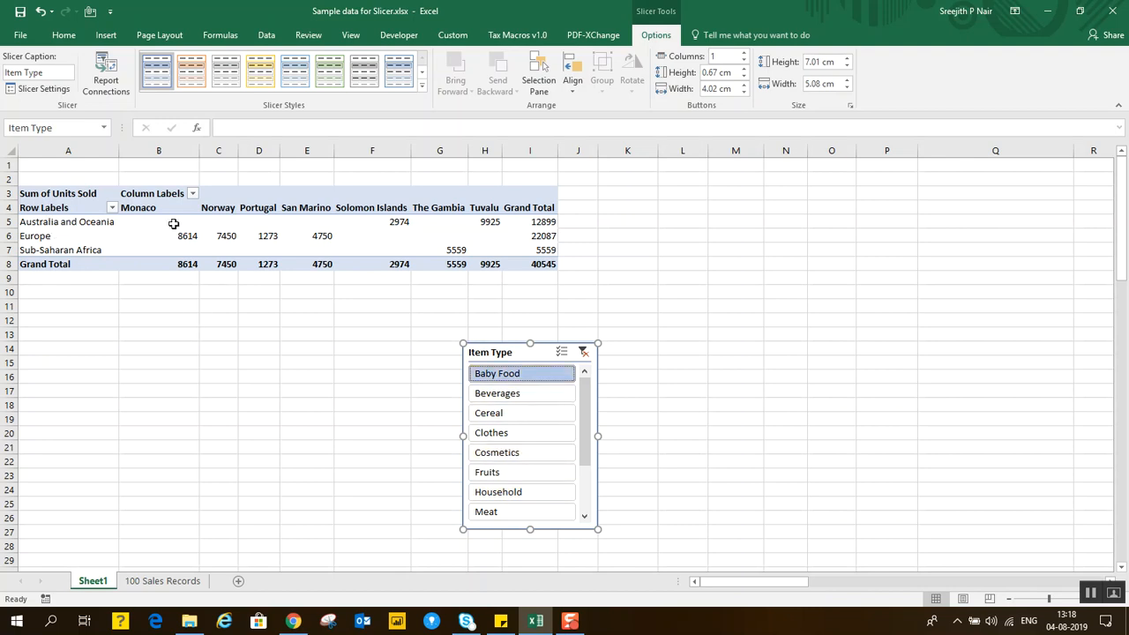
{"action": "left_click", "coordinate": [76, 236]}
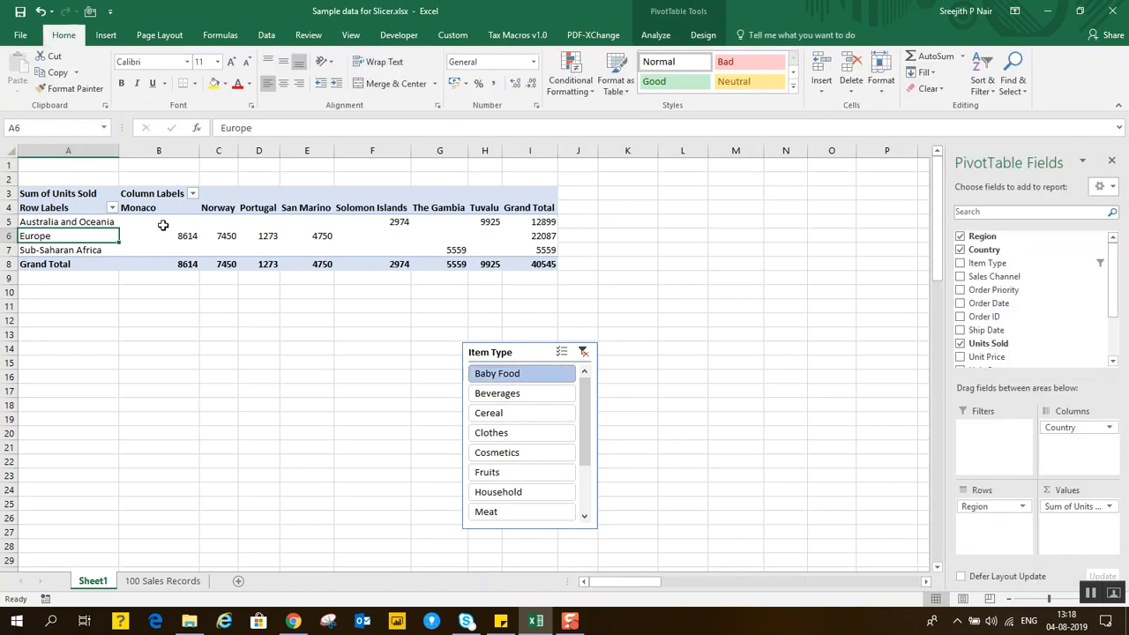
{"action": "mouse_move", "coordinate": [163, 226]}
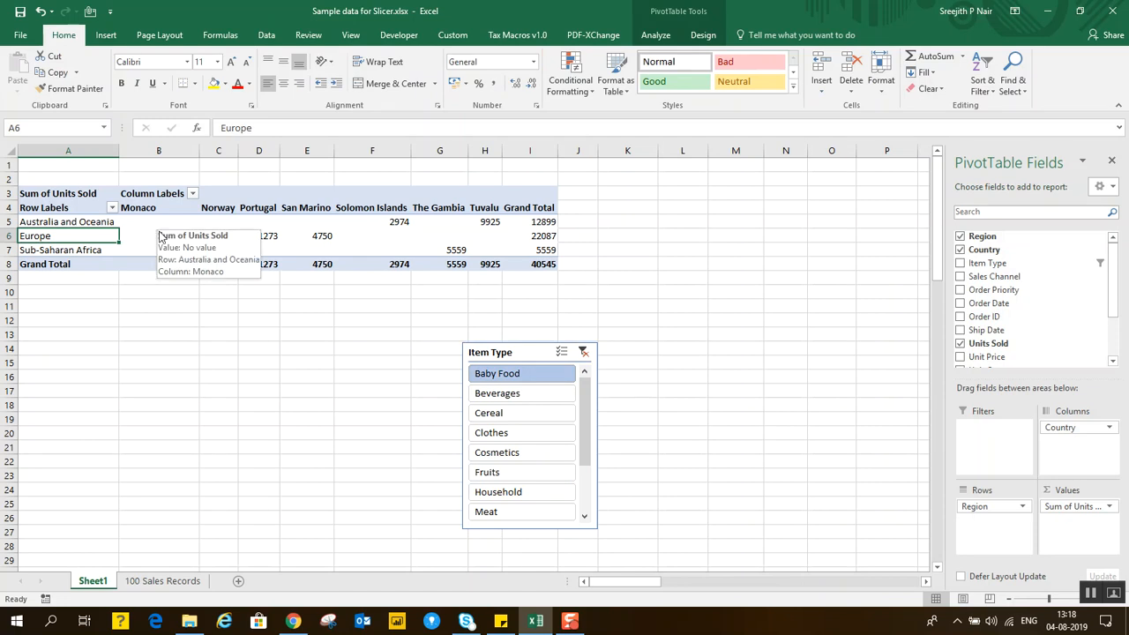
{"action": "left_click", "coordinate": [154, 234]}
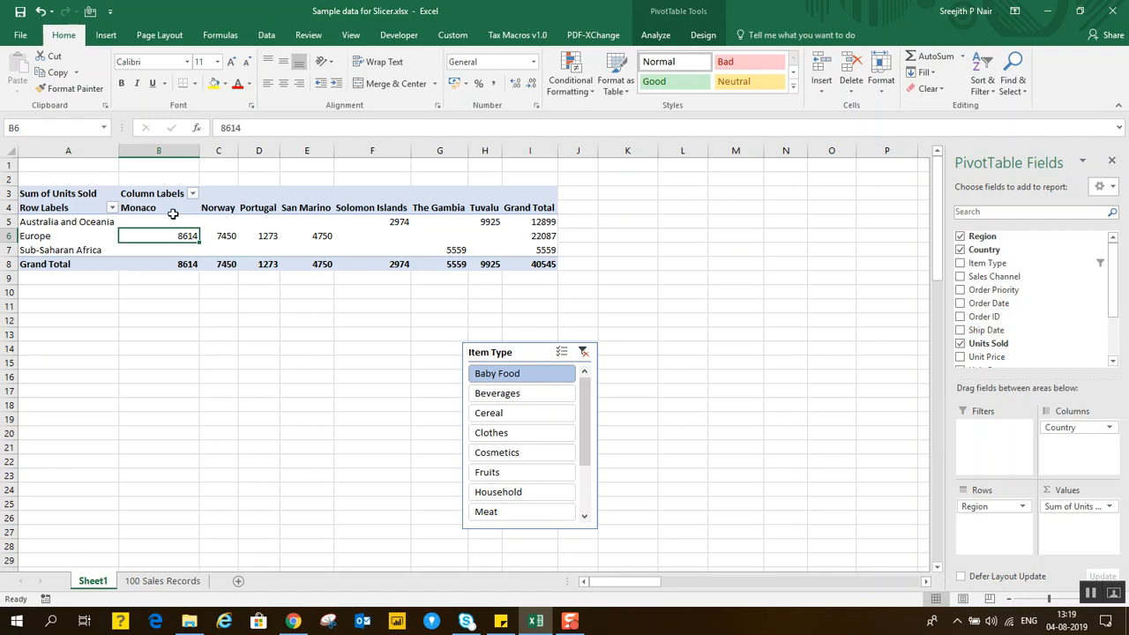
{"action": "left_click", "coordinate": [226, 236]}
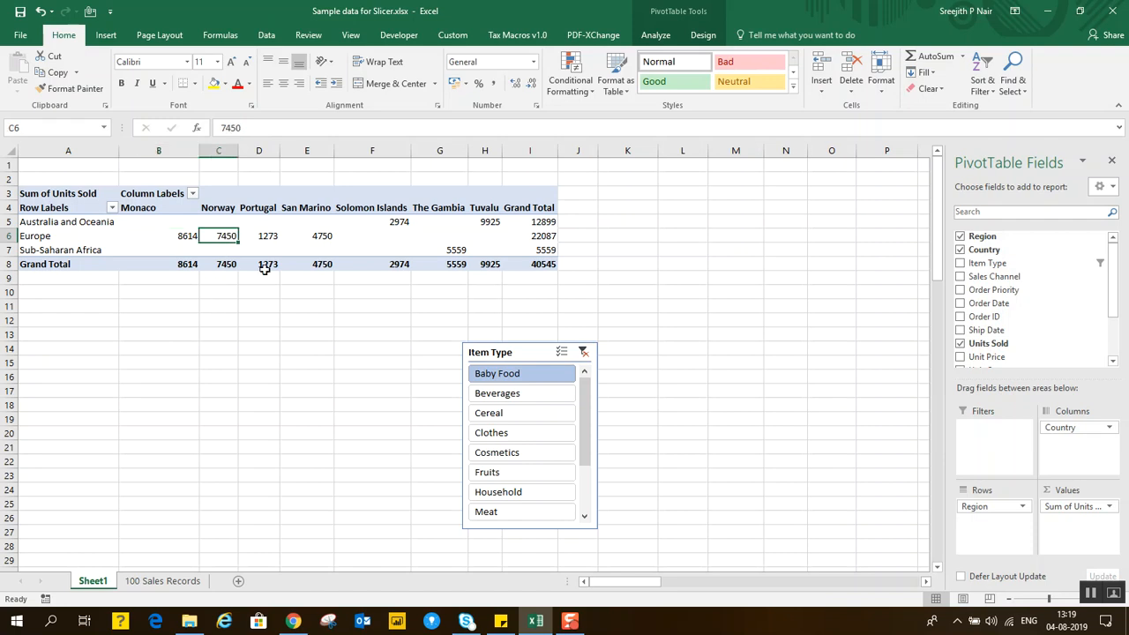
- Move the slicer closer to the pivot table and filter by several item types together: Cereal, Cosmetics, Household and Clothes
{"action": "left_click", "coordinate": [529, 415]}
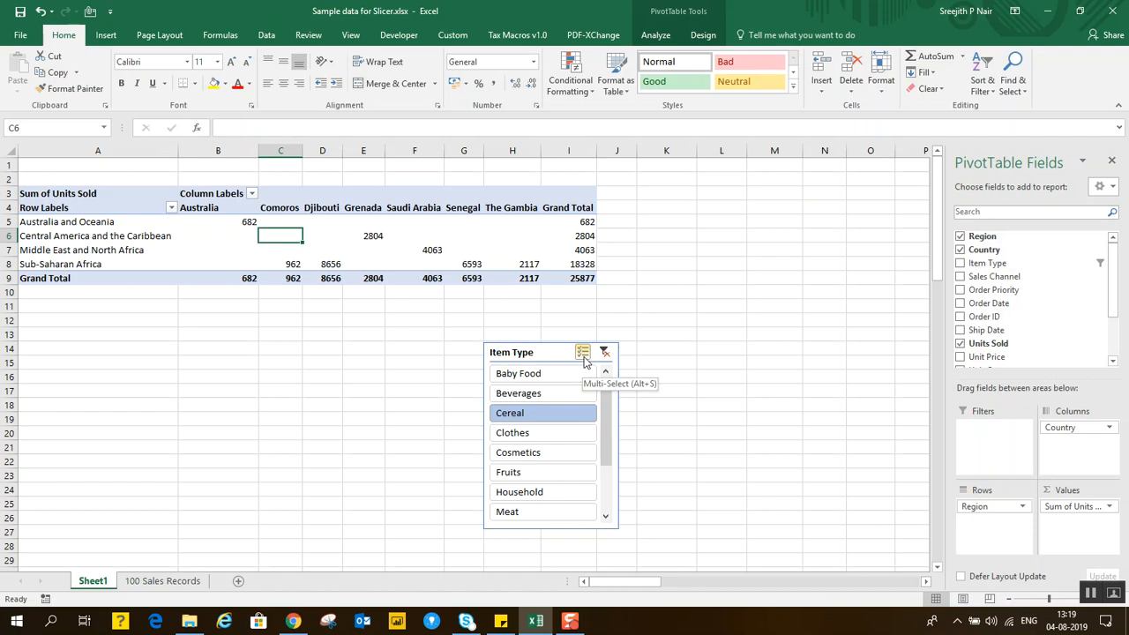
{"action": "left_click_drag", "start_coordinate": [583, 360], "coordinate": [567, 315]}
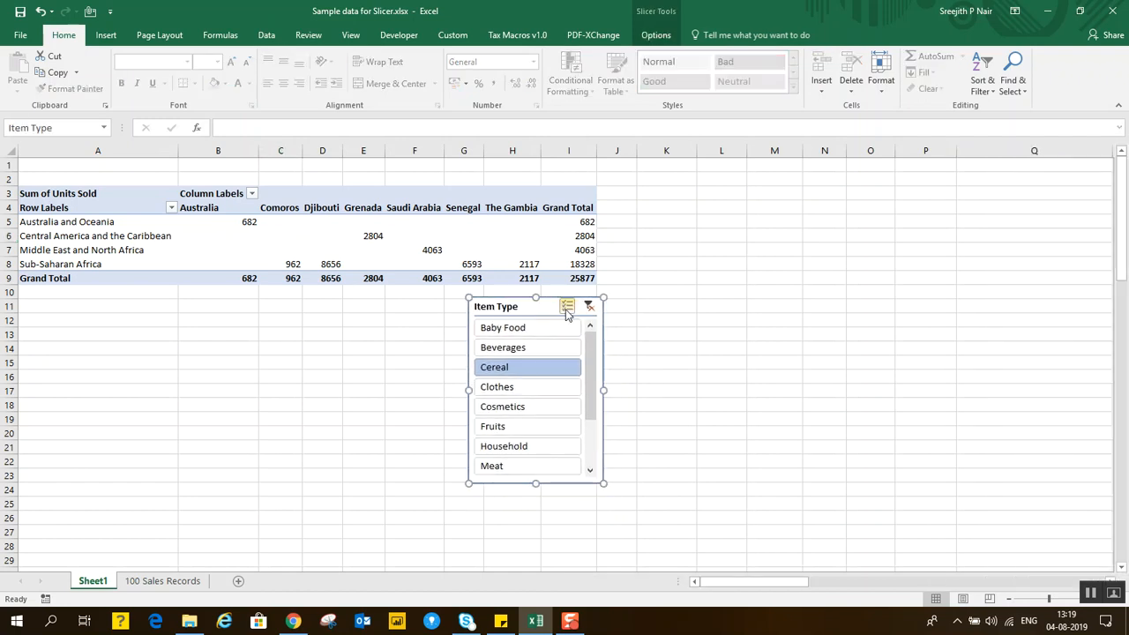
{"action": "left_click", "coordinate": [567, 306]}
{"action": "left_click", "coordinate": [498, 407]}
{"action": "left_click", "coordinate": [510, 448]}
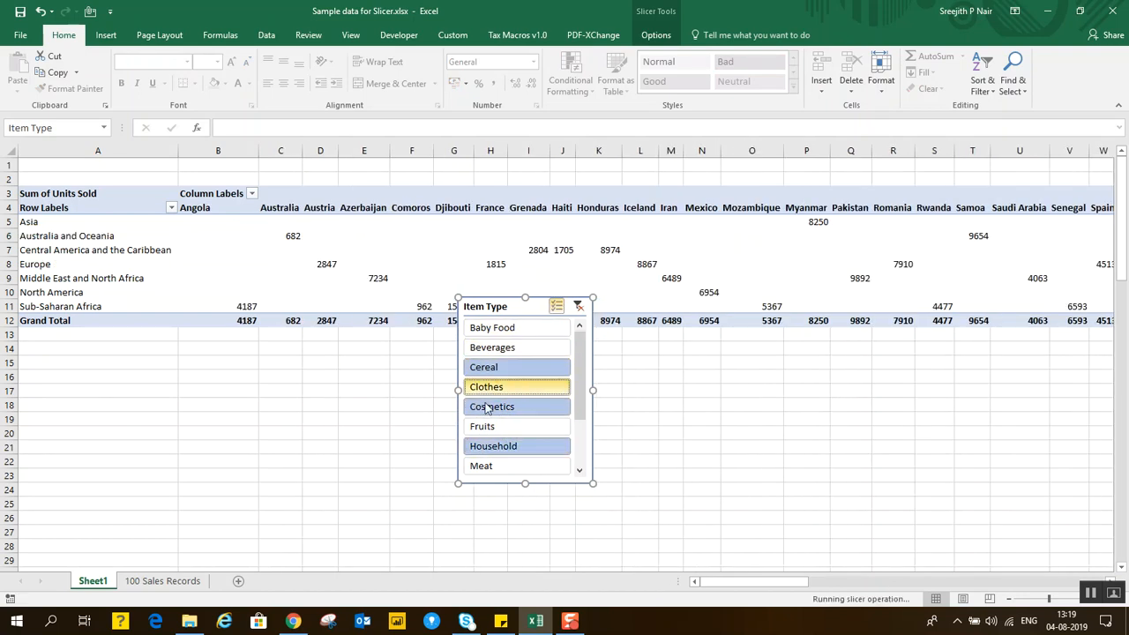
{"action": "left_click", "coordinate": [533, 388]}
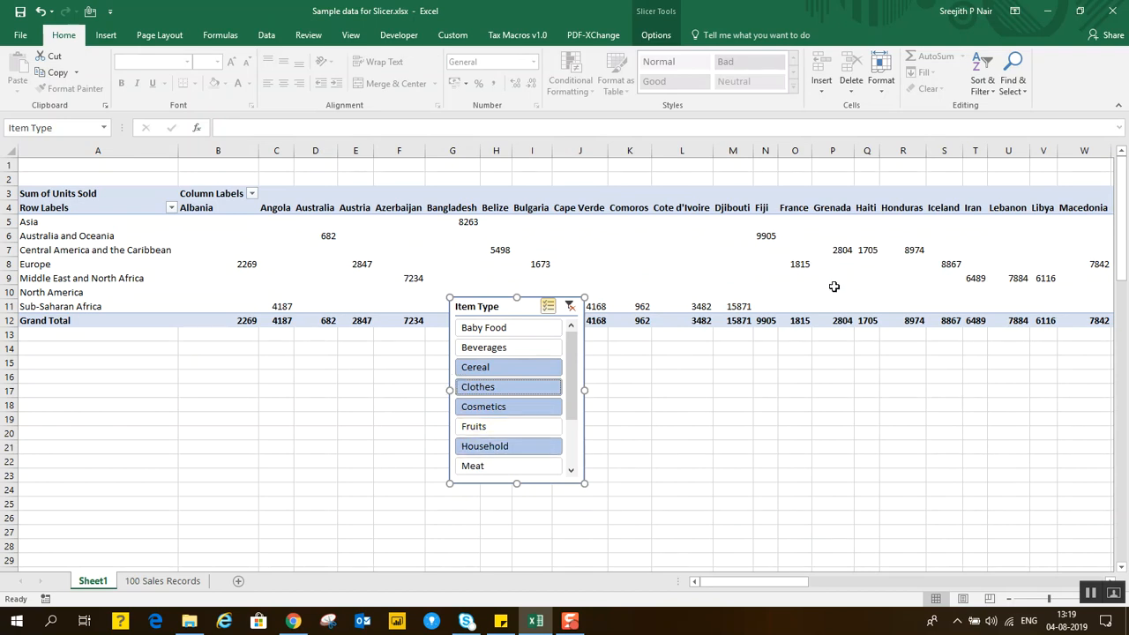
- Turn off multi-select in the slicer, filter by Baby Food alone, and clear the Item Type filter
{"action": "left_click", "coordinate": [548, 307]}
{"action": "left_click", "coordinate": [534, 332]}
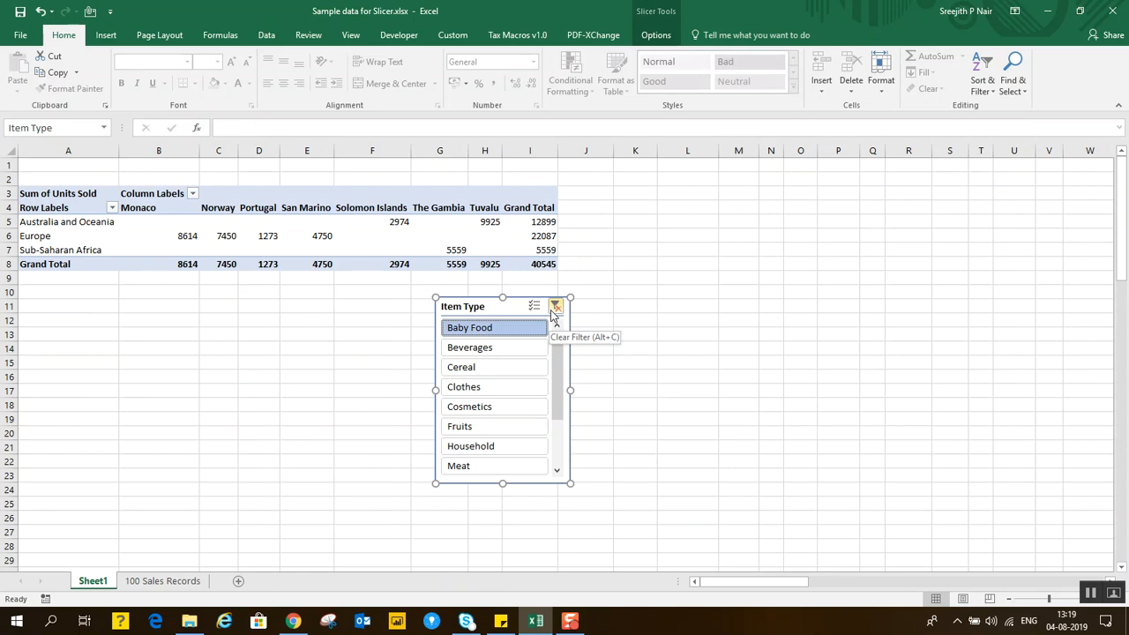
{"action": "left_click", "coordinate": [553, 308]}
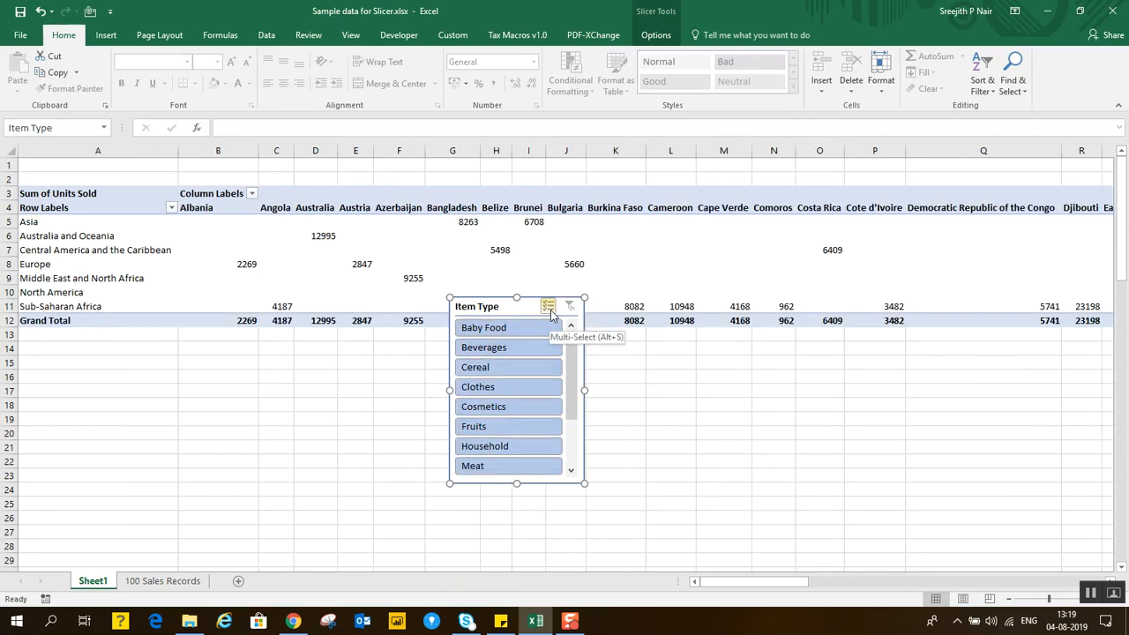
- Try the light yellow slicer style, and apply the dark green style to the Item Type slicer
{"action": "left_click", "coordinate": [656, 35]}
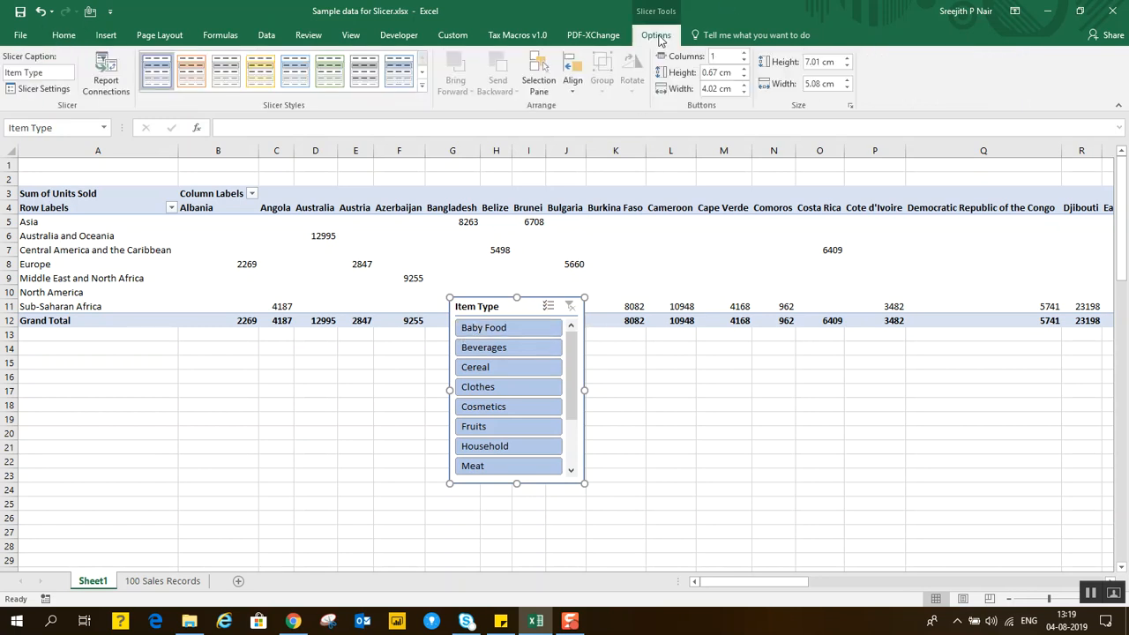
{"action": "left_click", "coordinate": [260, 70]}
{"action": "left_click", "coordinate": [423, 85]}
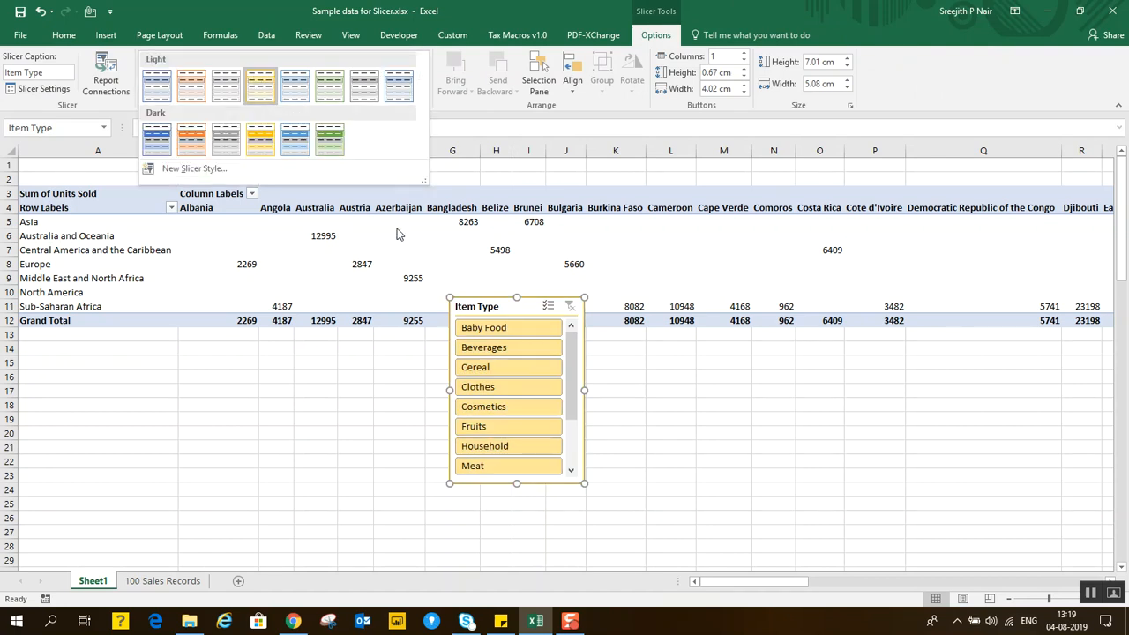
{"action": "left_click", "coordinate": [341, 143]}
- Filter the pivot table through the slicer by Beverages, Cosmetics and finally Cereal, one item type at a time
{"action": "left_click", "coordinate": [499, 348]}
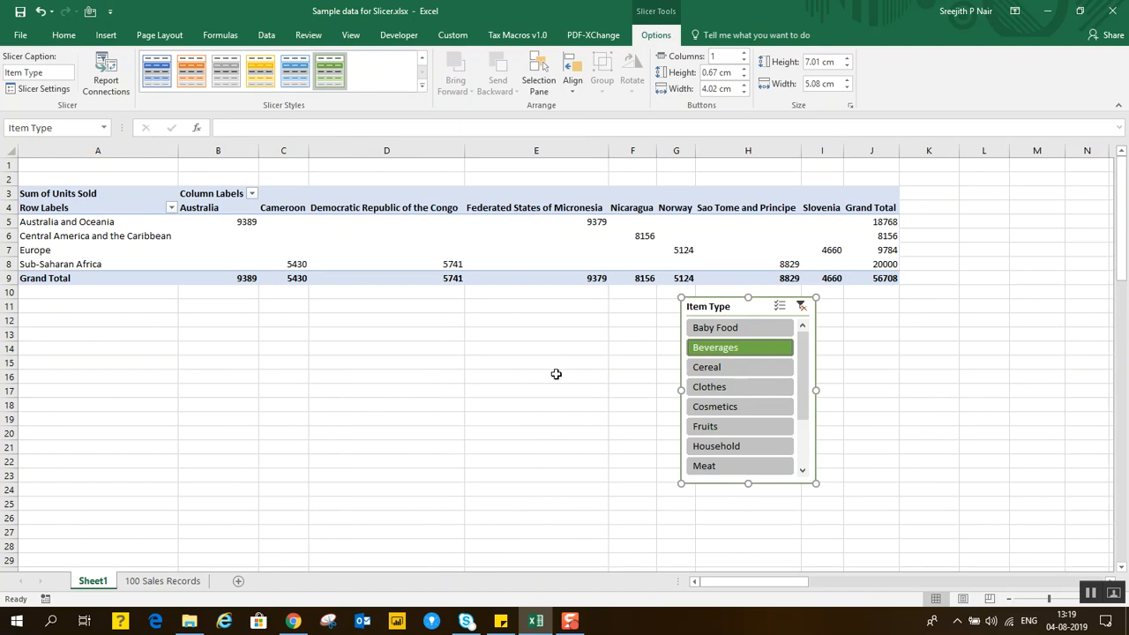
{"action": "left_click", "coordinate": [739, 414]}
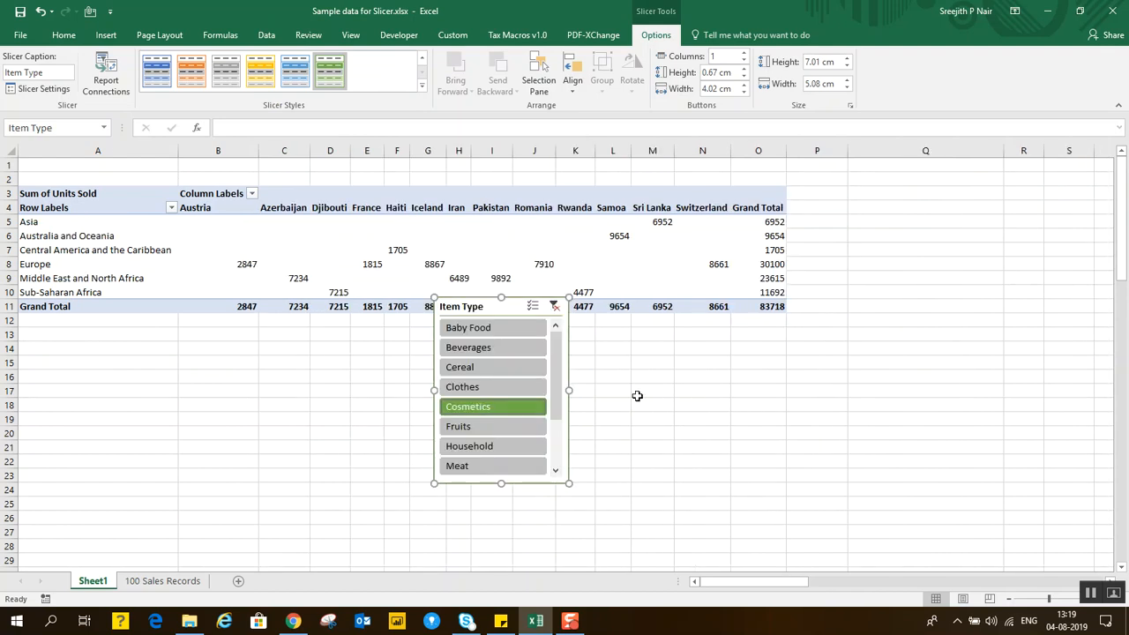
{"action": "left_click", "coordinate": [487, 365]}
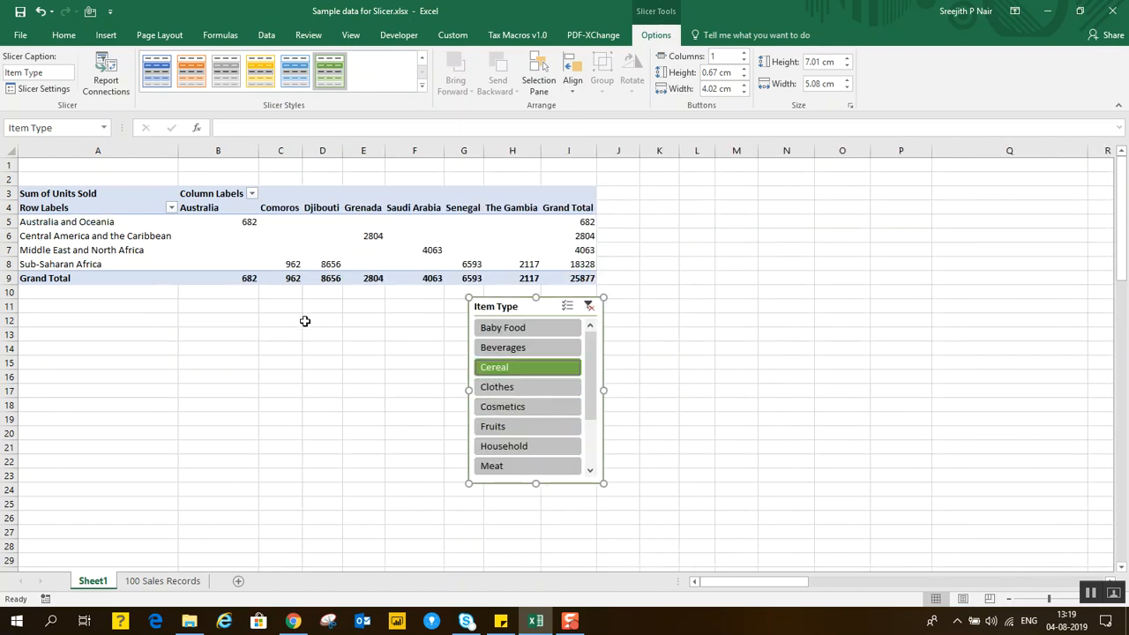